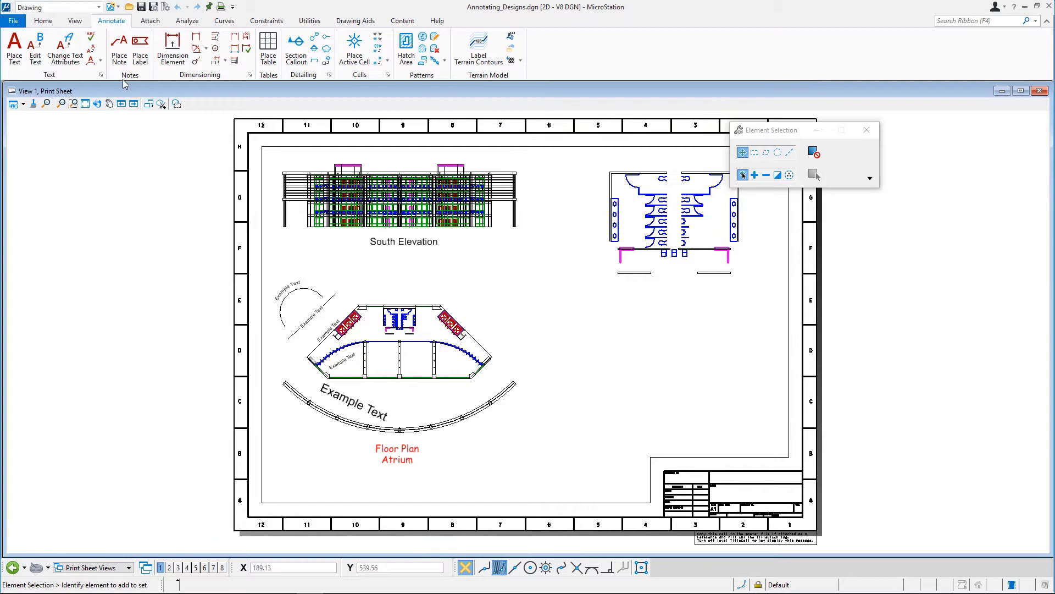
Step: Window-zoom onto the Floor Plan Atrium drawing and the South Elevation title, then exit the tool
click(74, 105)
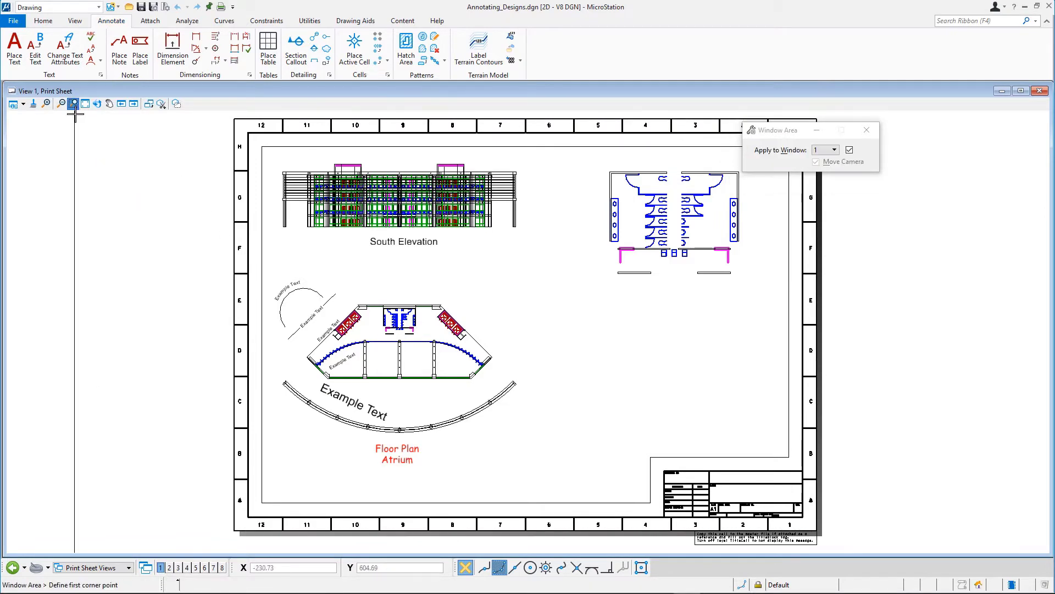
click(270, 232)
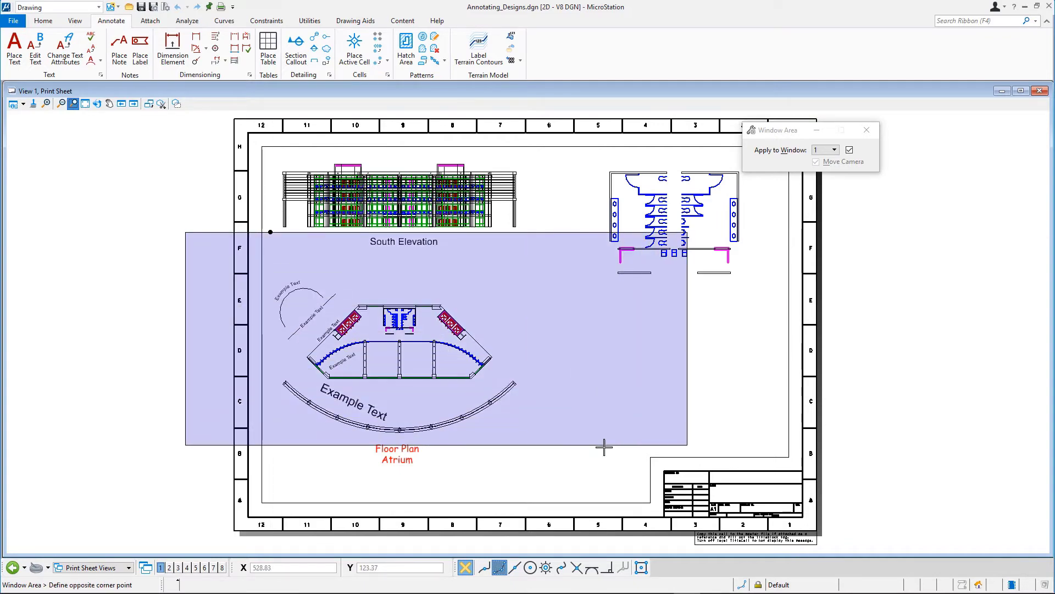
click(627, 471)
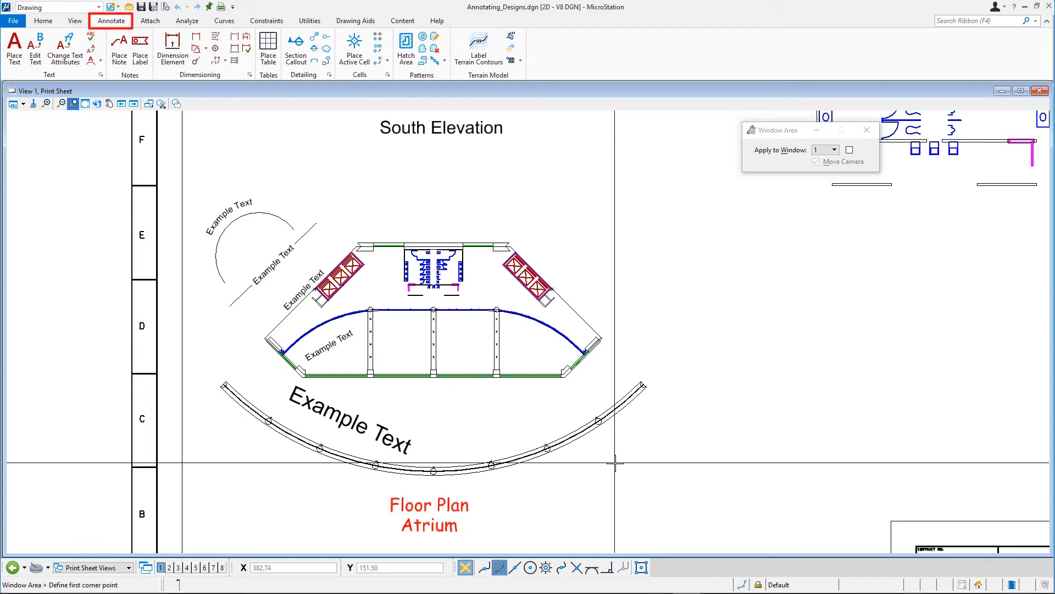
key(Escape)
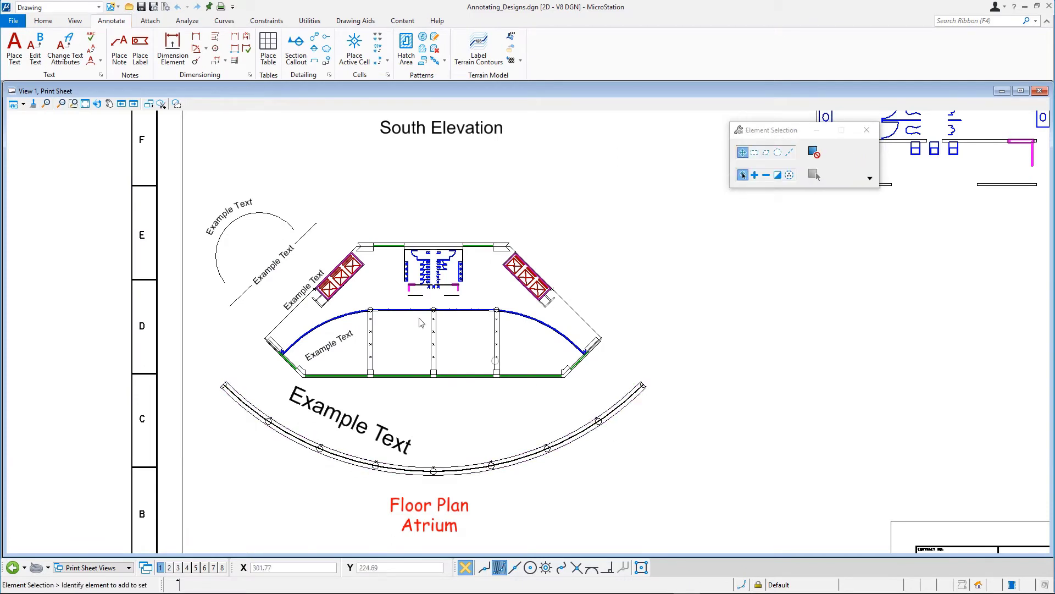
Step: Edit the South Elevation title text, replacing the word South with North
click(37, 55)
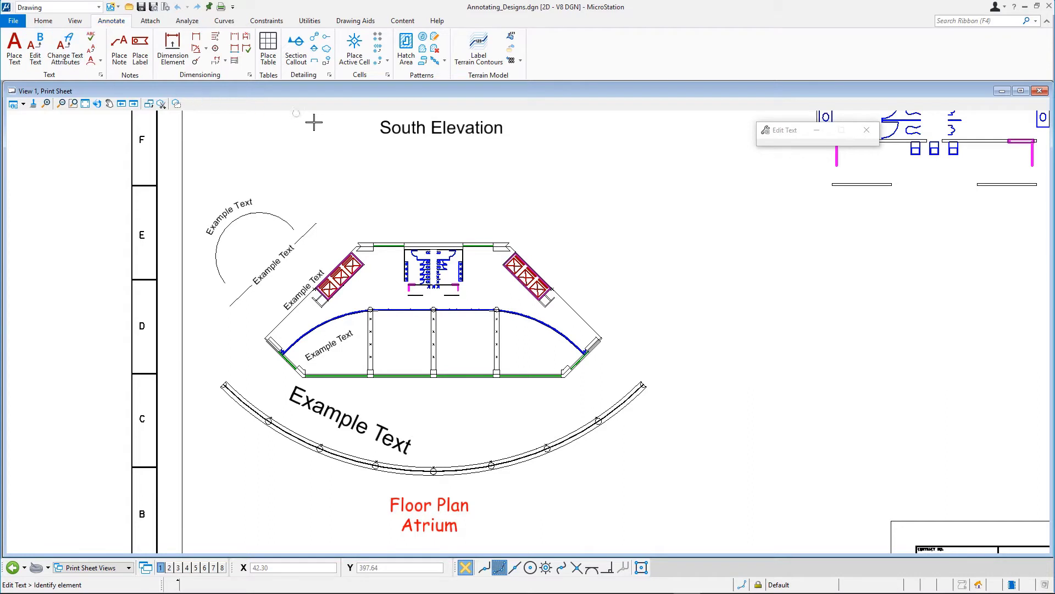
click(410, 132)
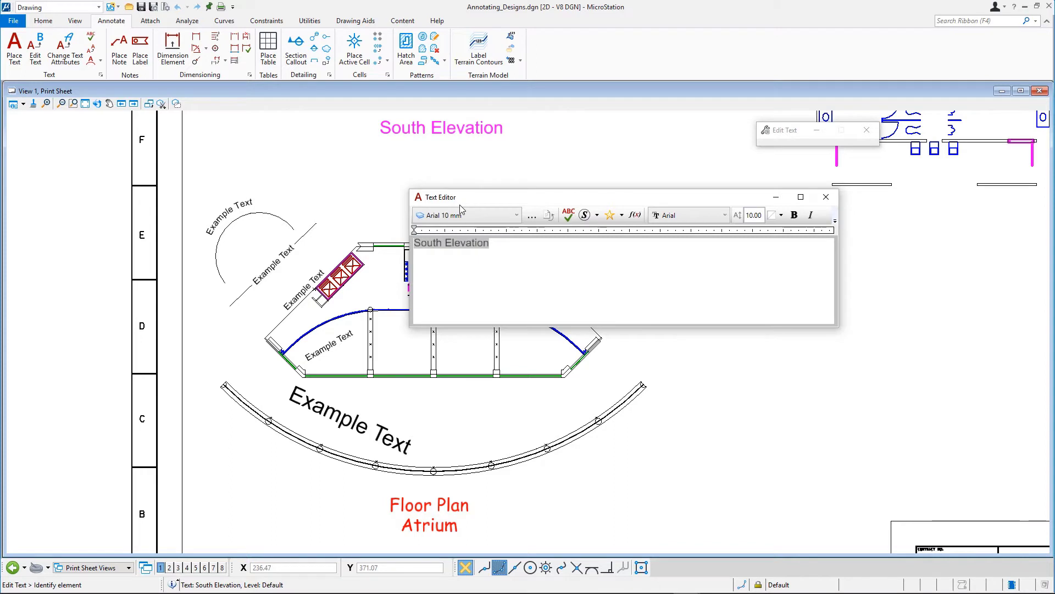
click(441, 245)
double_click(428, 243)
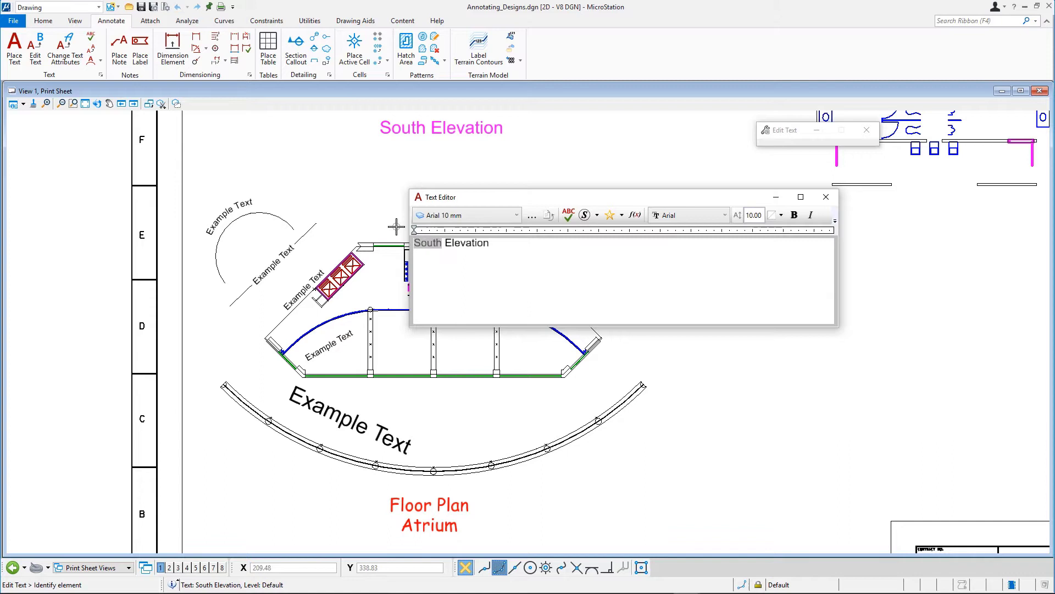
text(North)
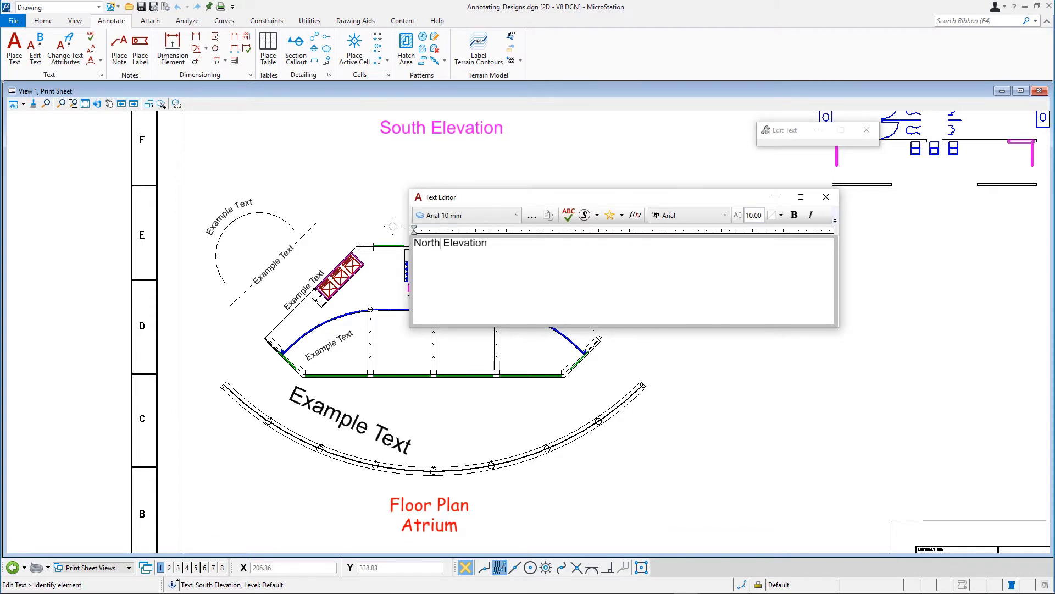
Step: Apply the North Elevation edit and match text attributes from the Floor Plan Atrium label
click(398, 152)
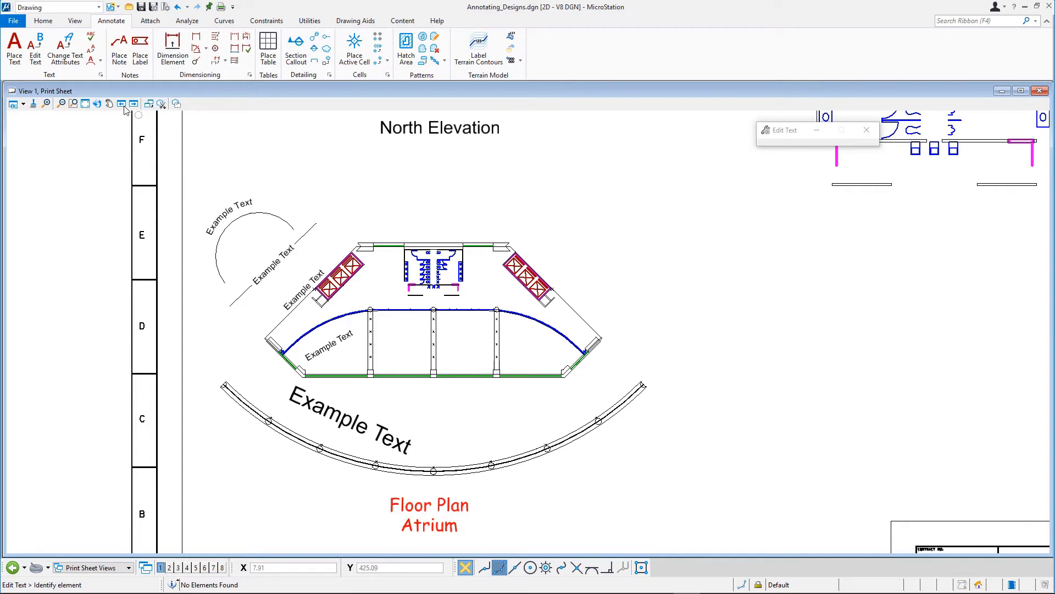
click(92, 50)
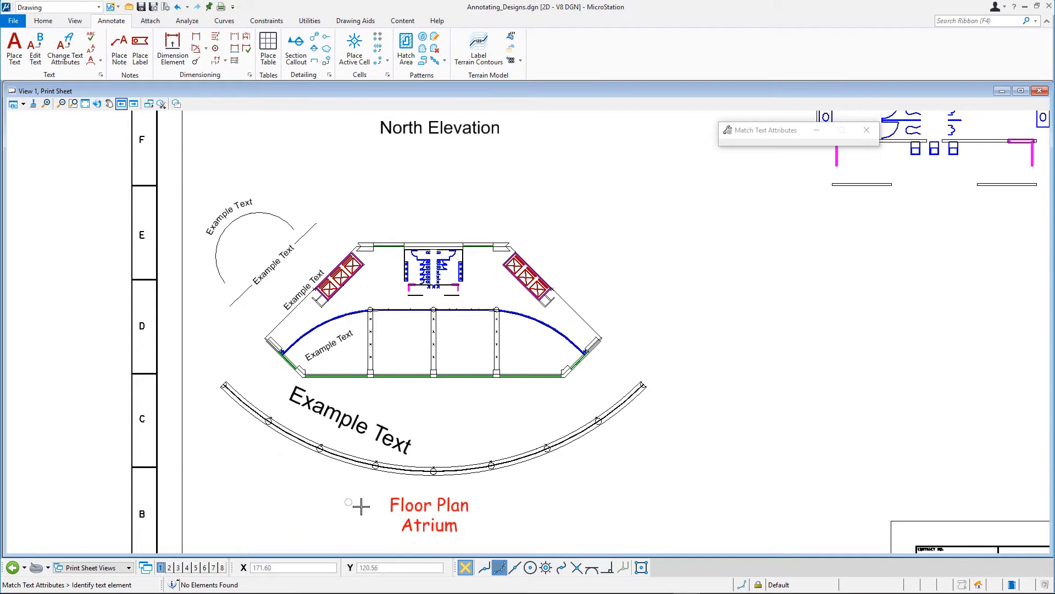
click(418, 509)
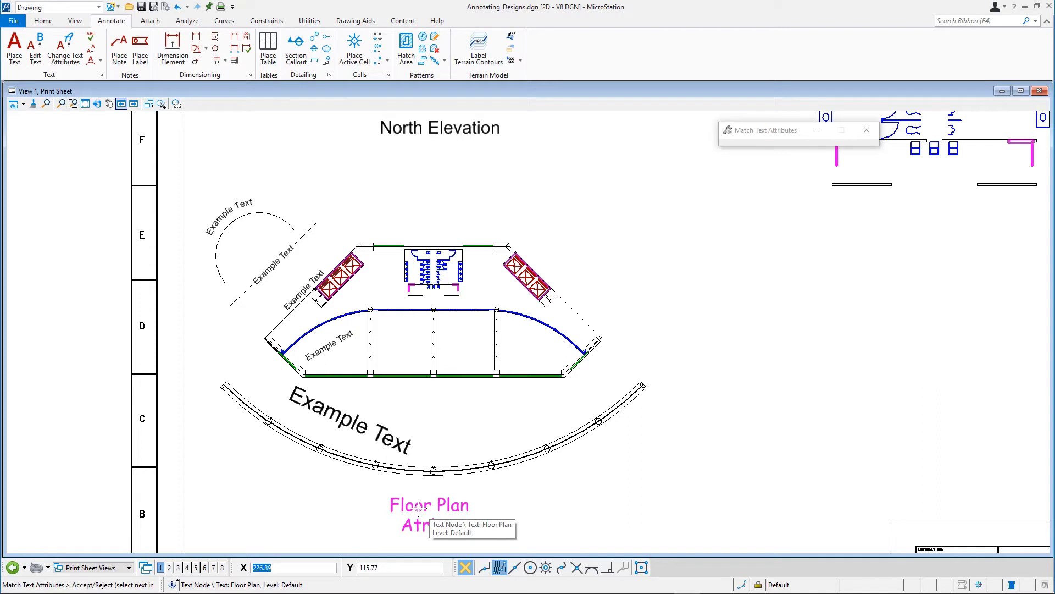
click(412, 490)
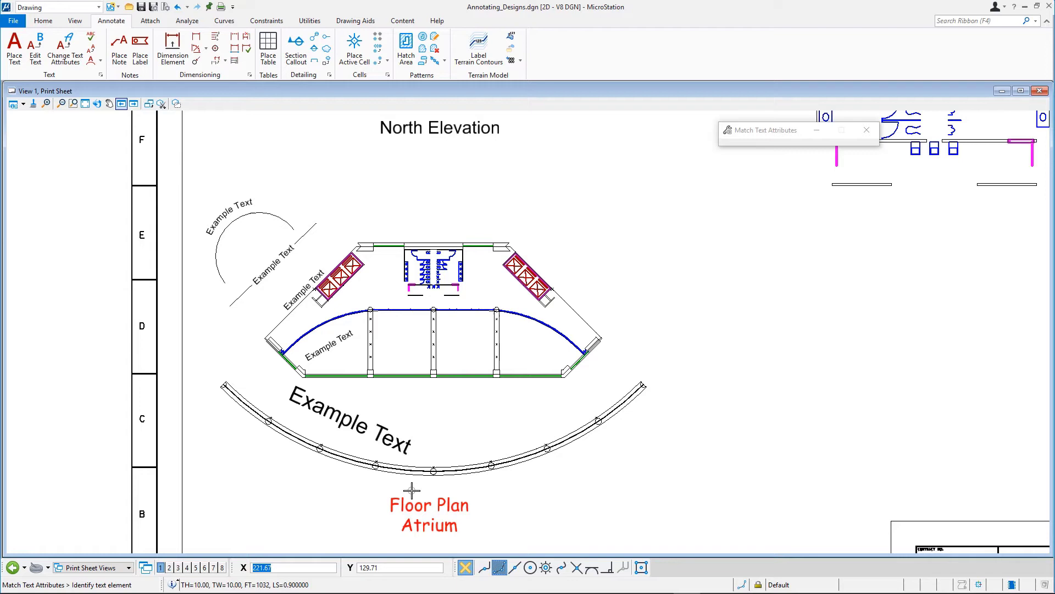
Step: Apply the matched red Comic Sans 10 mm text attributes to the North Elevation title
click(64, 46)
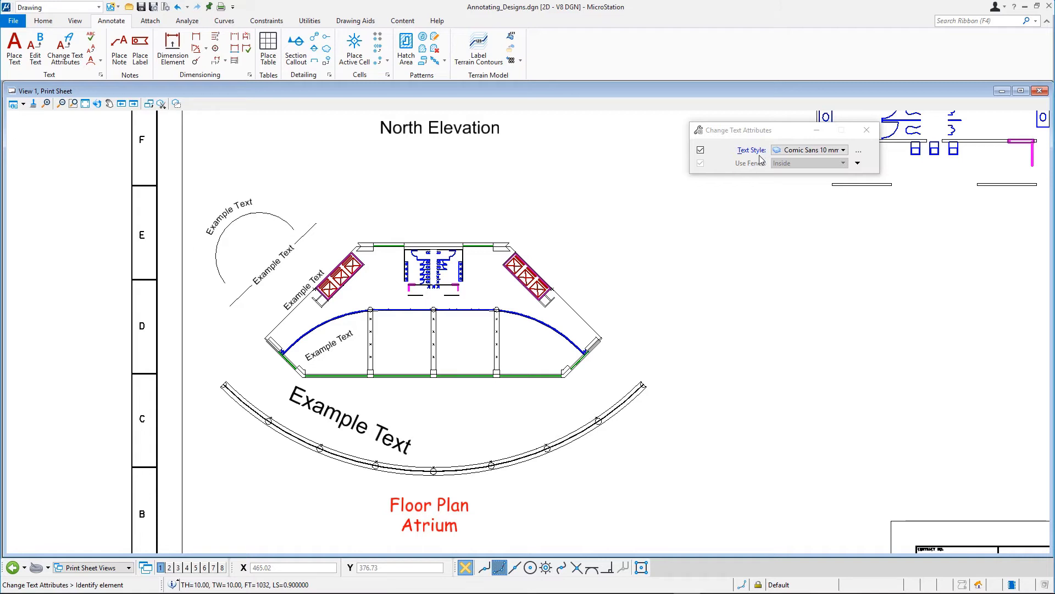
click(434, 129)
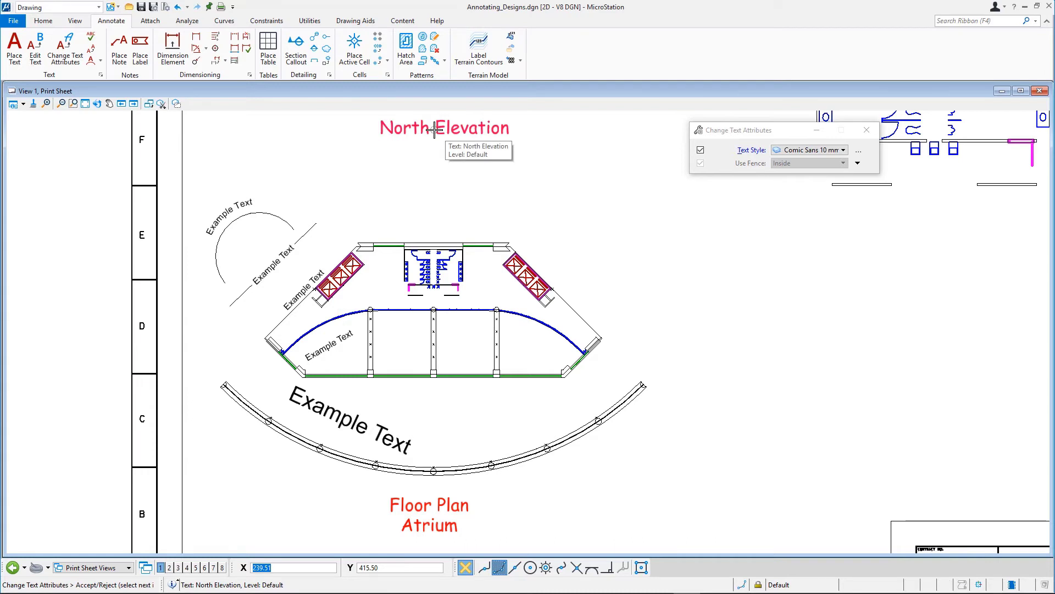
click(432, 146)
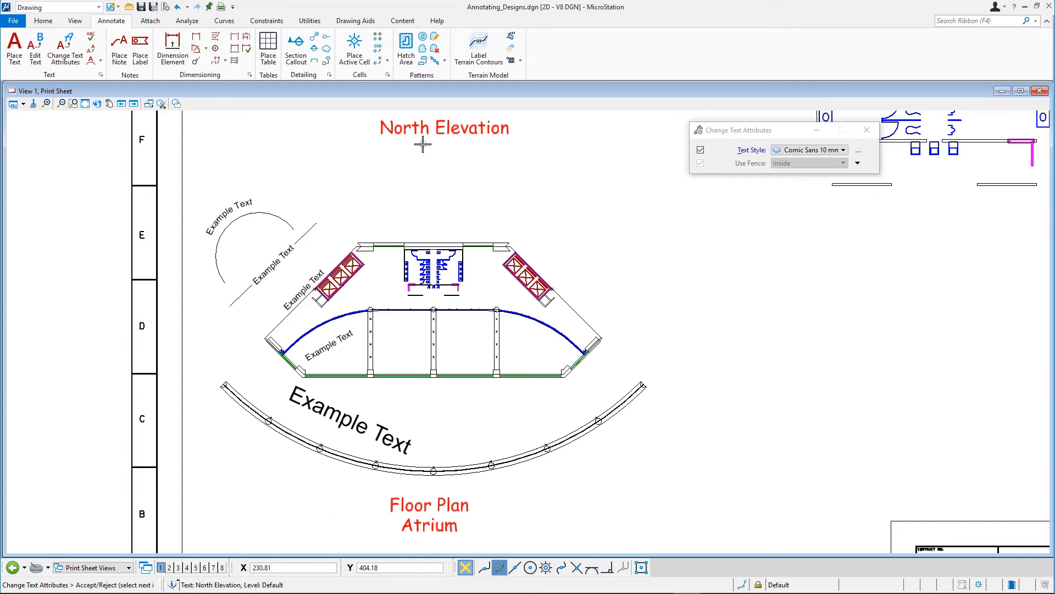
Step: Set Find/Replace Text to change 'Example Text' to 'New Text', adjusting Zoom and turning Rotate off
click(101, 65)
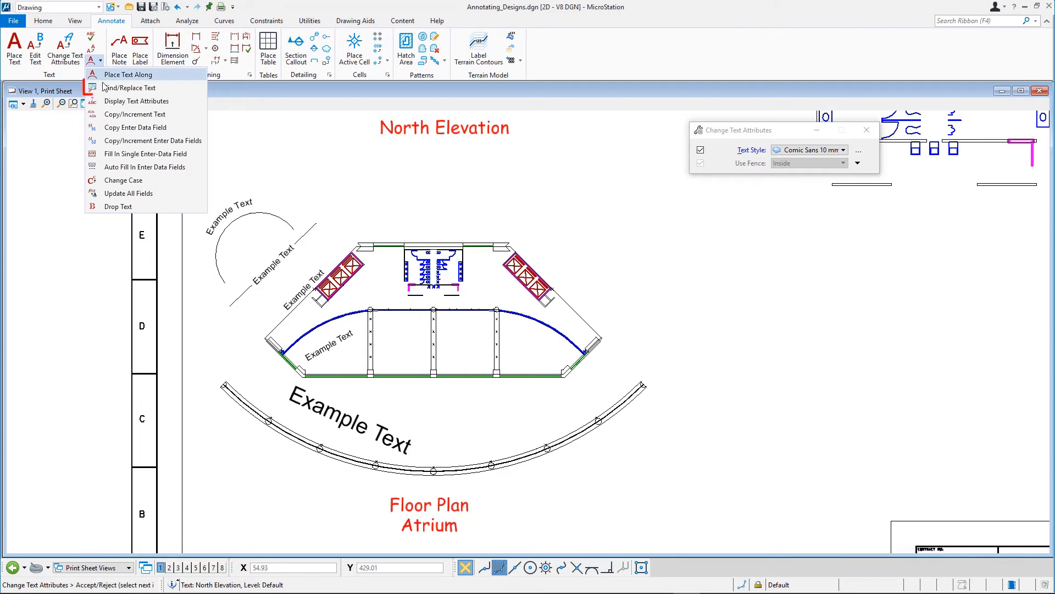
click(110, 88)
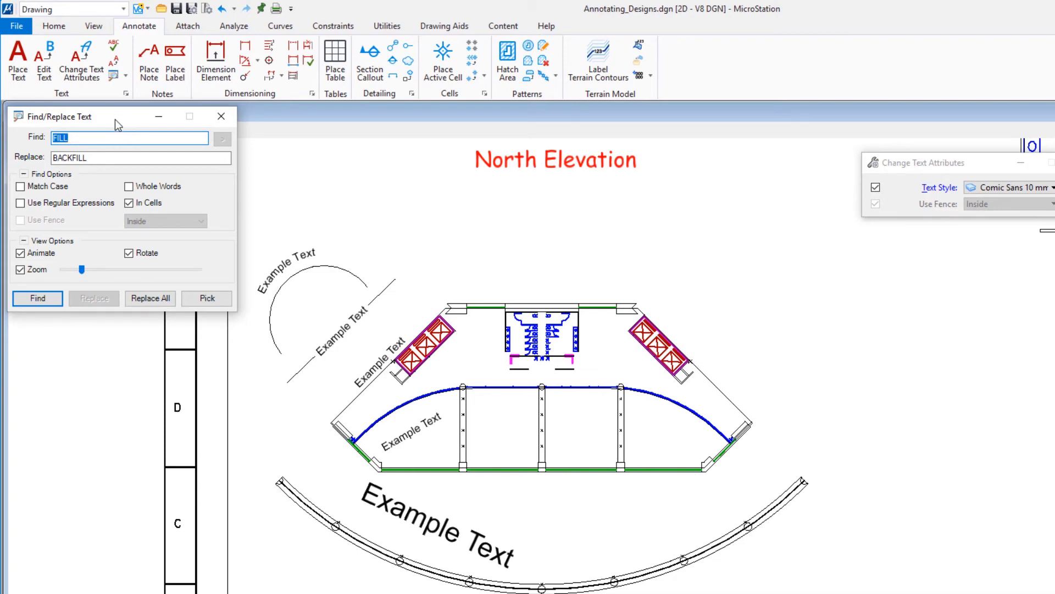
text(Exam)
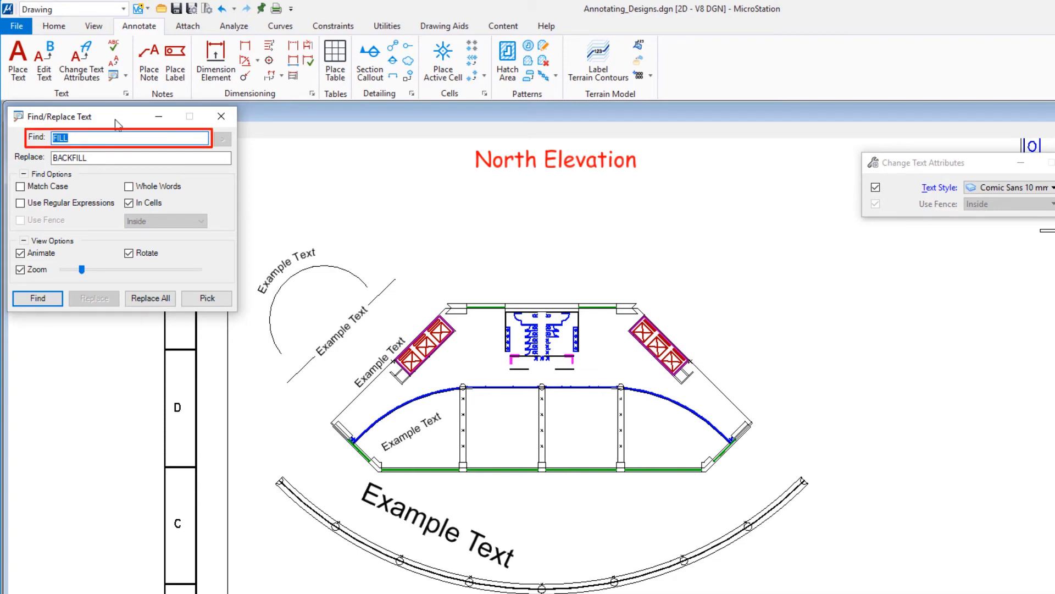
text(ple )
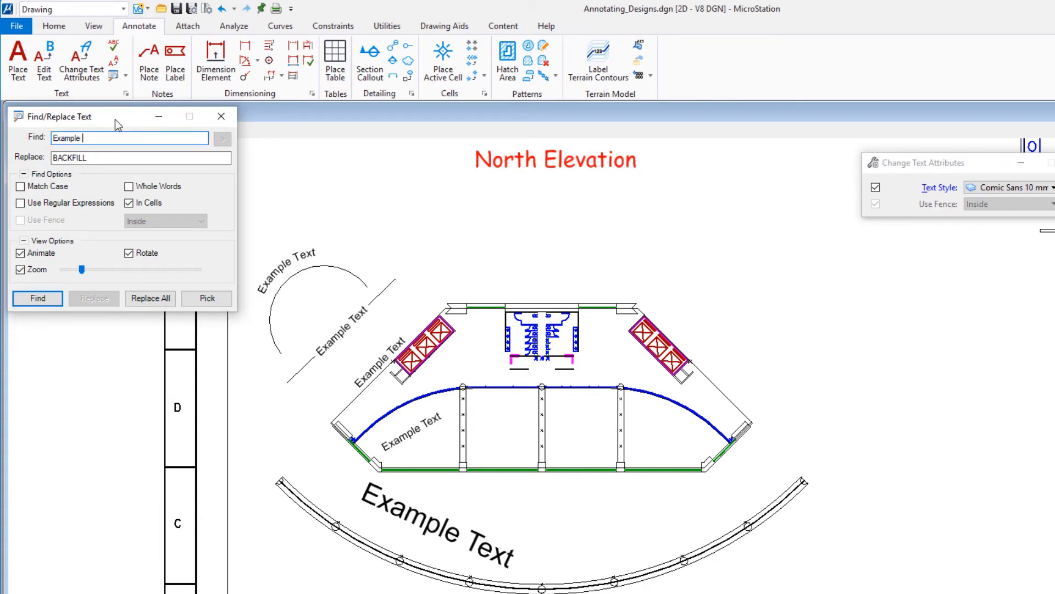
text(Text)
key(Tab)
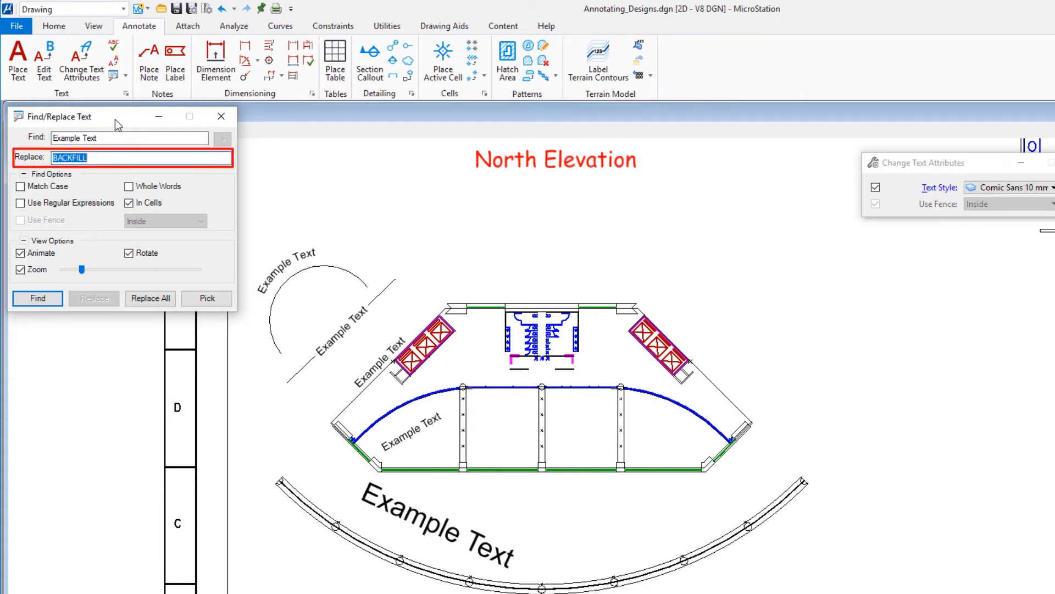
text(New Text)
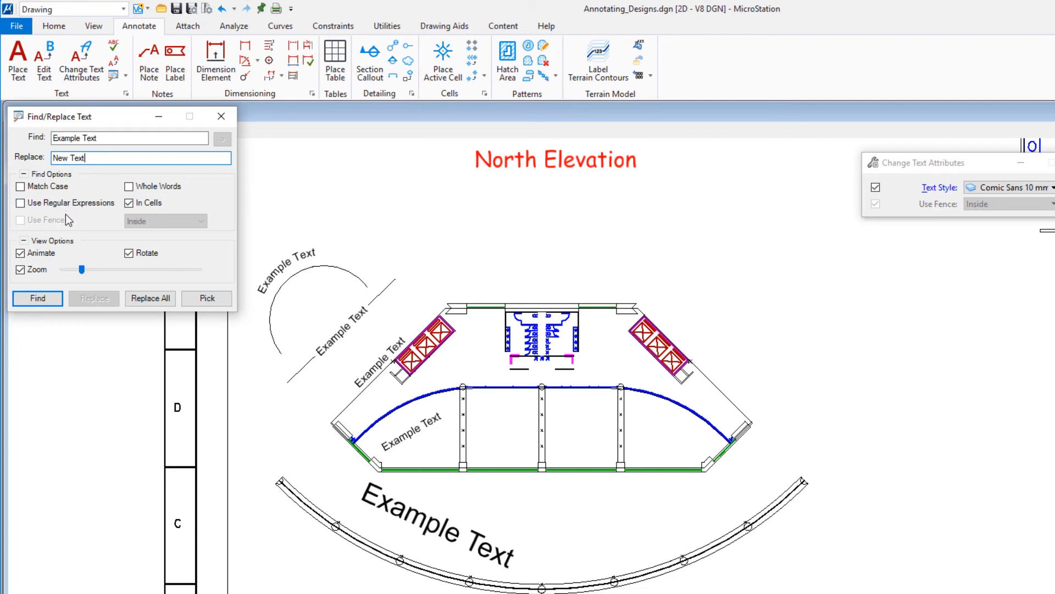
drag(81, 270, 86, 271)
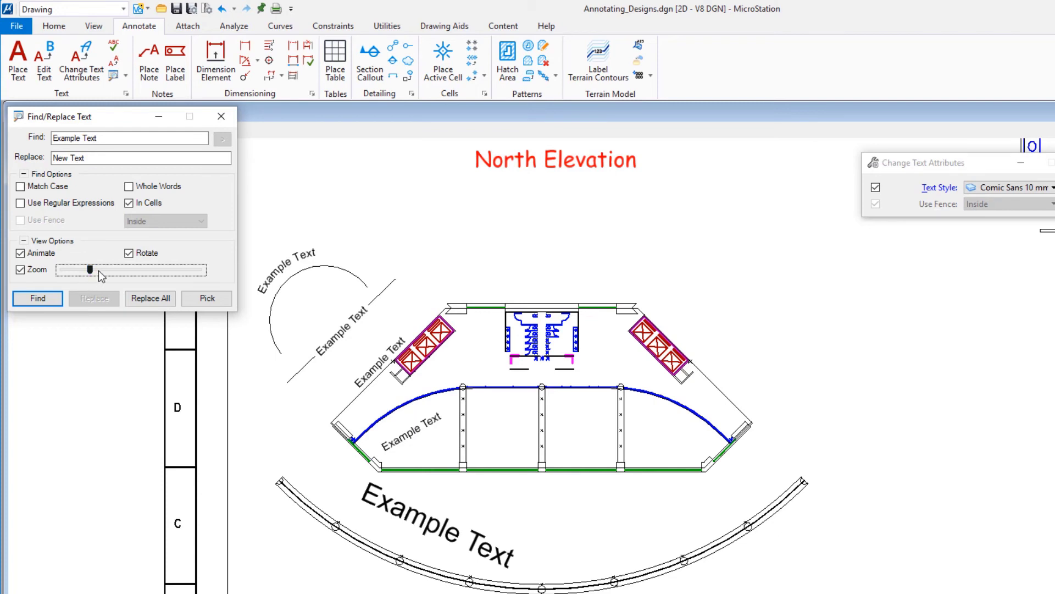
click(127, 254)
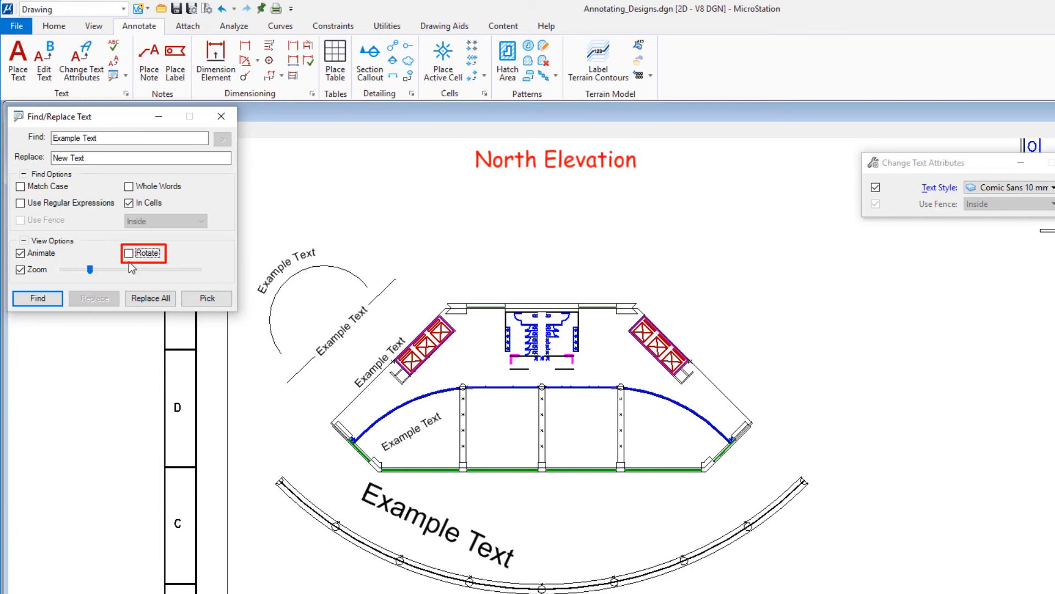
Step: Find and replace each 'Example Text' label with 'New Text' until the search completes
click(39, 299)
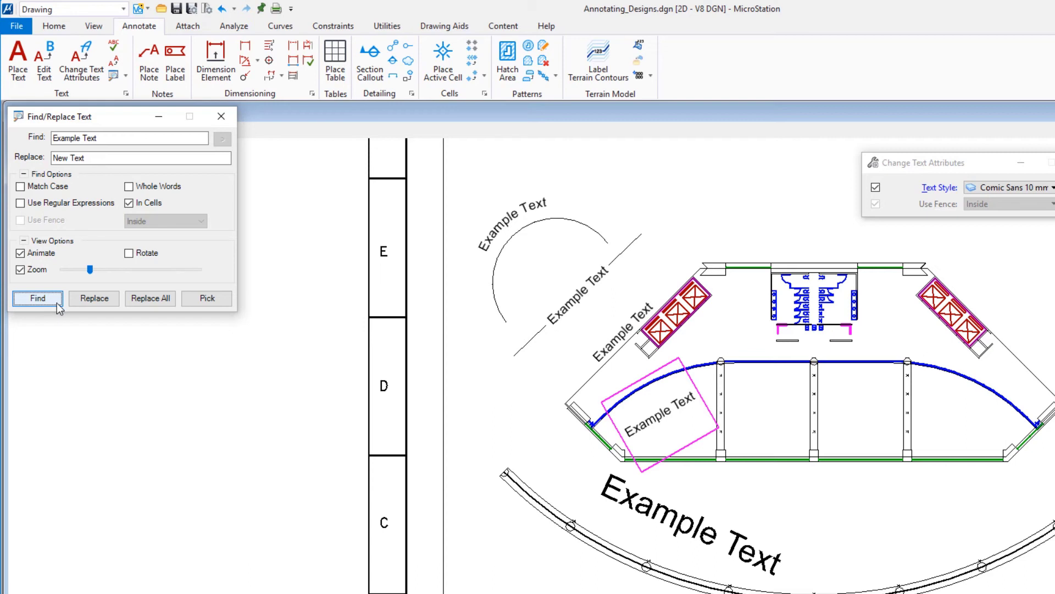
click(94, 301)
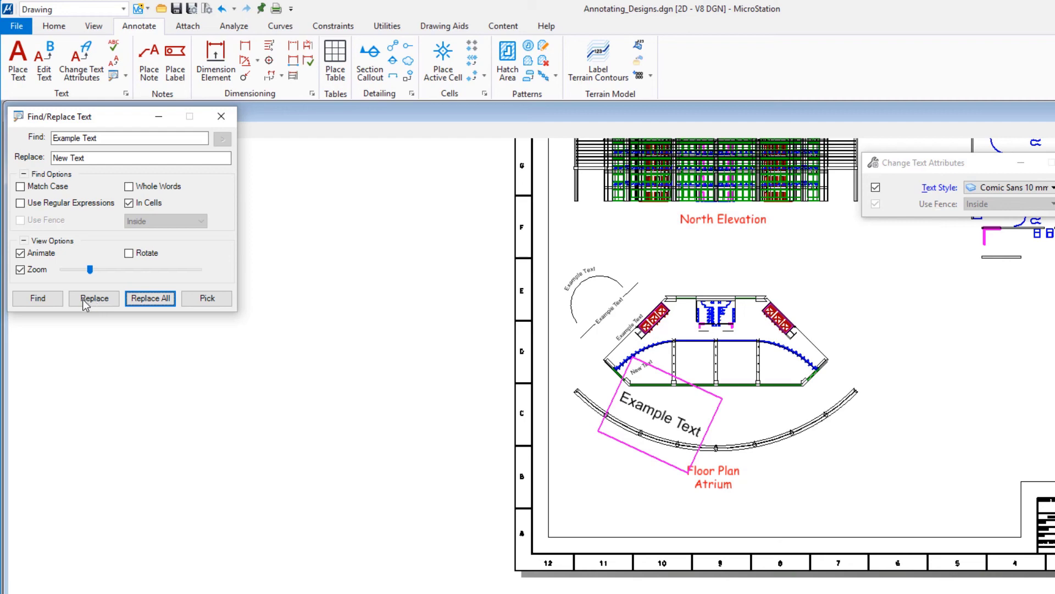
click(51, 303)
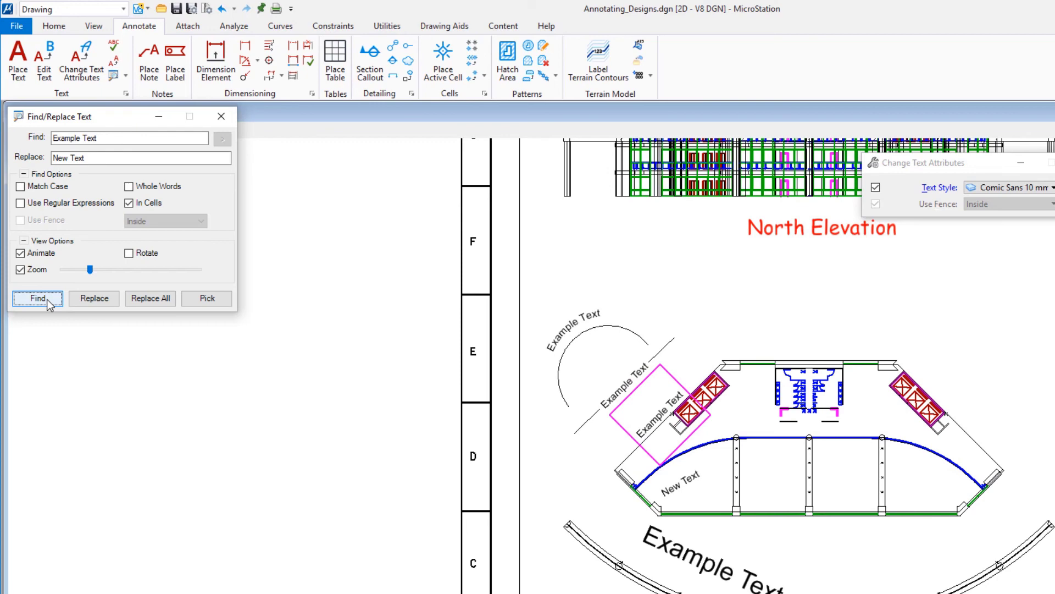
click(92, 302)
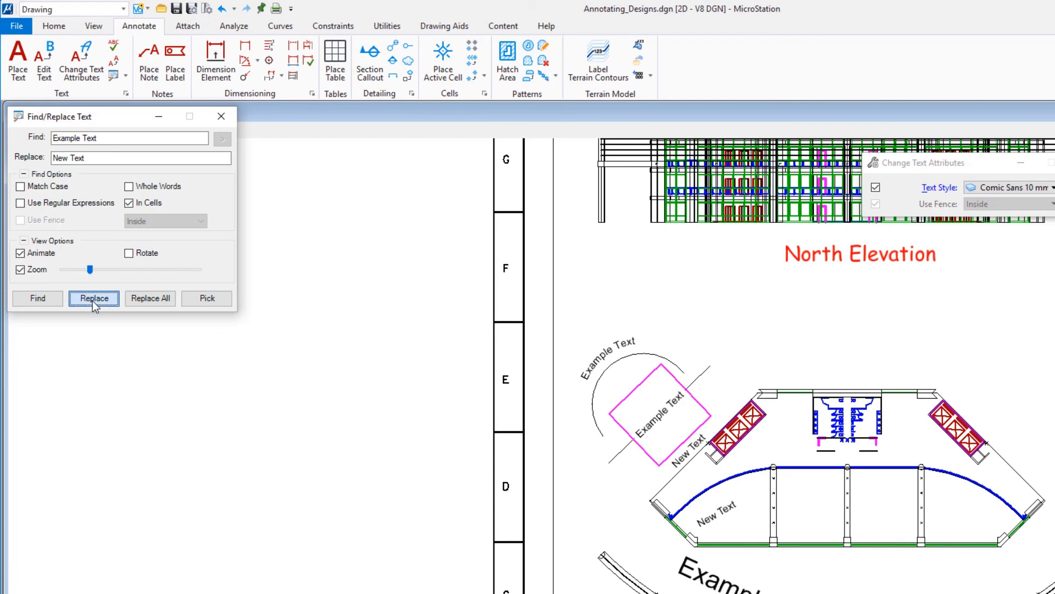
click(92, 302)
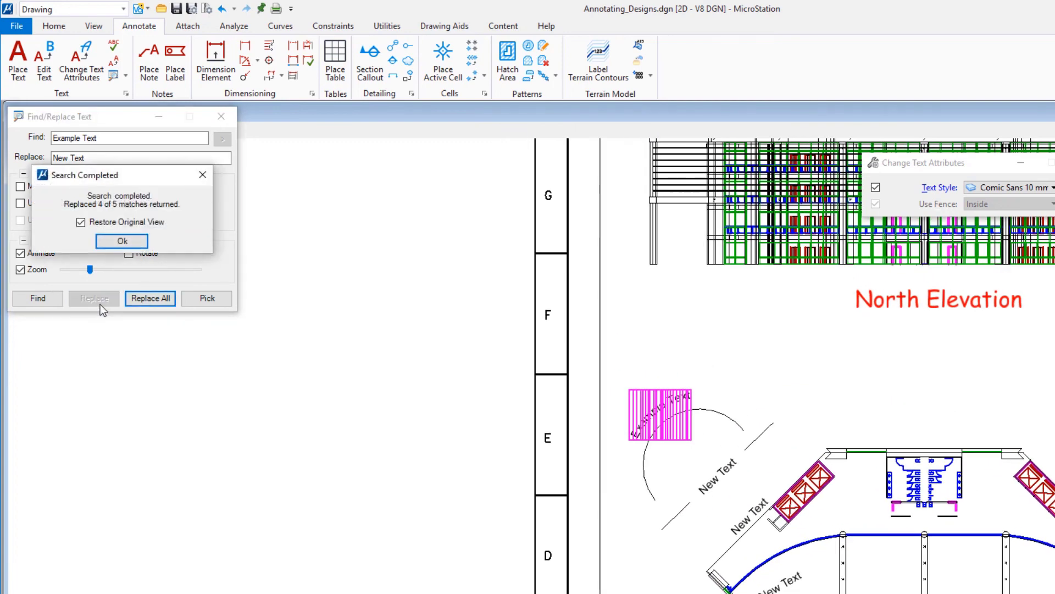